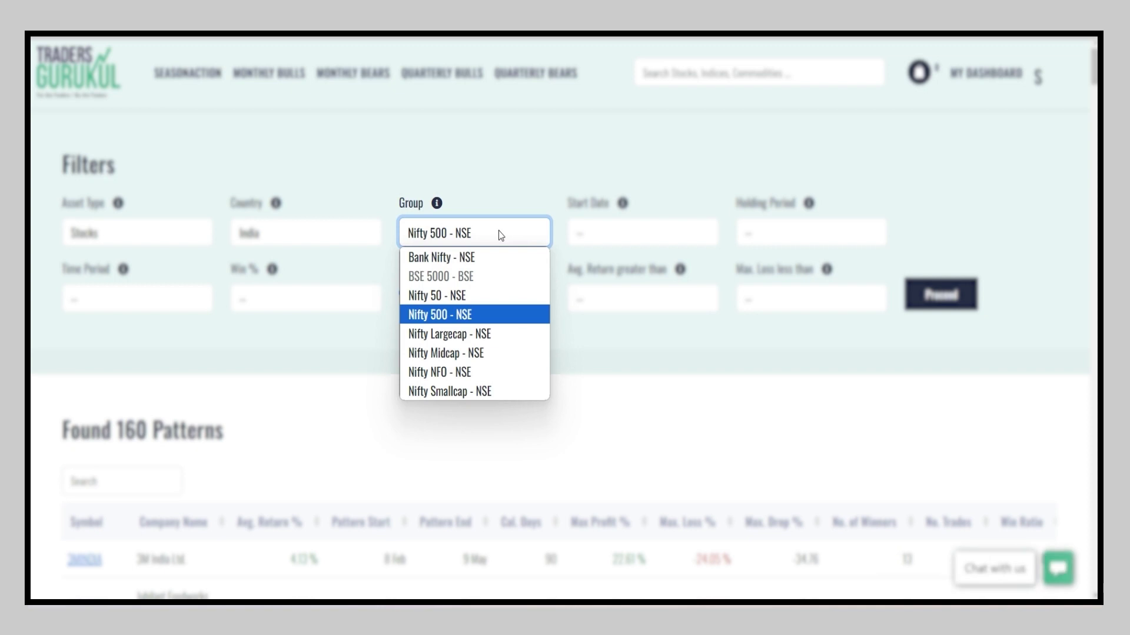
Keep the Nifty 500 - NSE group, start date 08 Feb (Today), holding period 61 to 90 Days.
{"action": "left_click", "coordinate": [499, 230]}
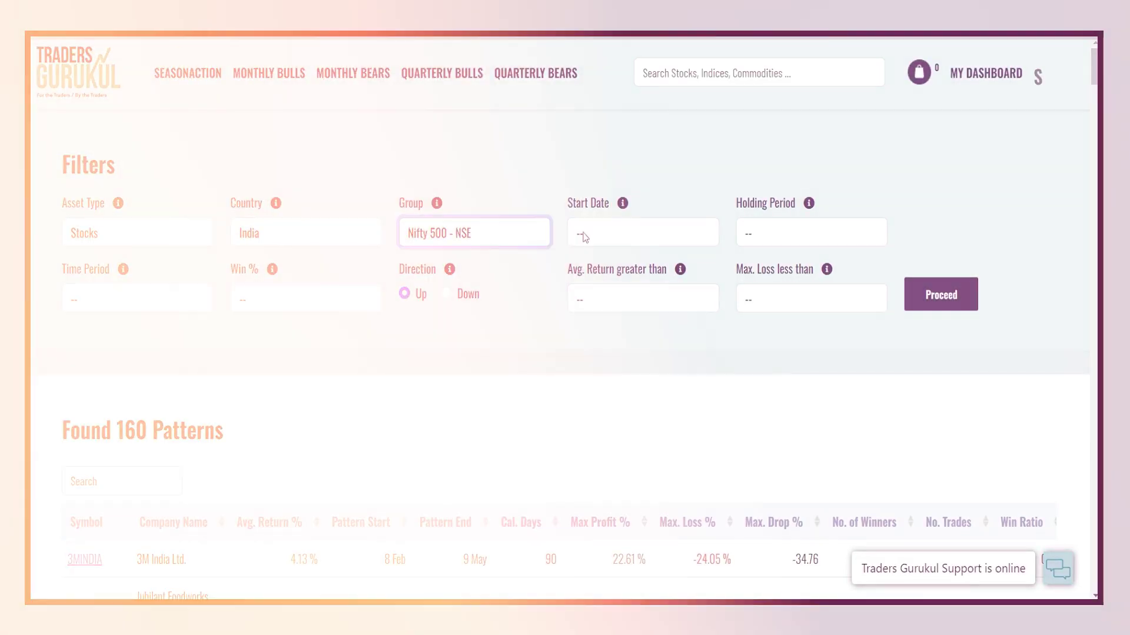
{"action": "left_click", "coordinate": [658, 233]}
{"action": "left_click", "coordinate": [645, 281]}
{"action": "left_click", "coordinate": [806, 229]}
{"action": "left_click", "coordinate": [771, 330]}
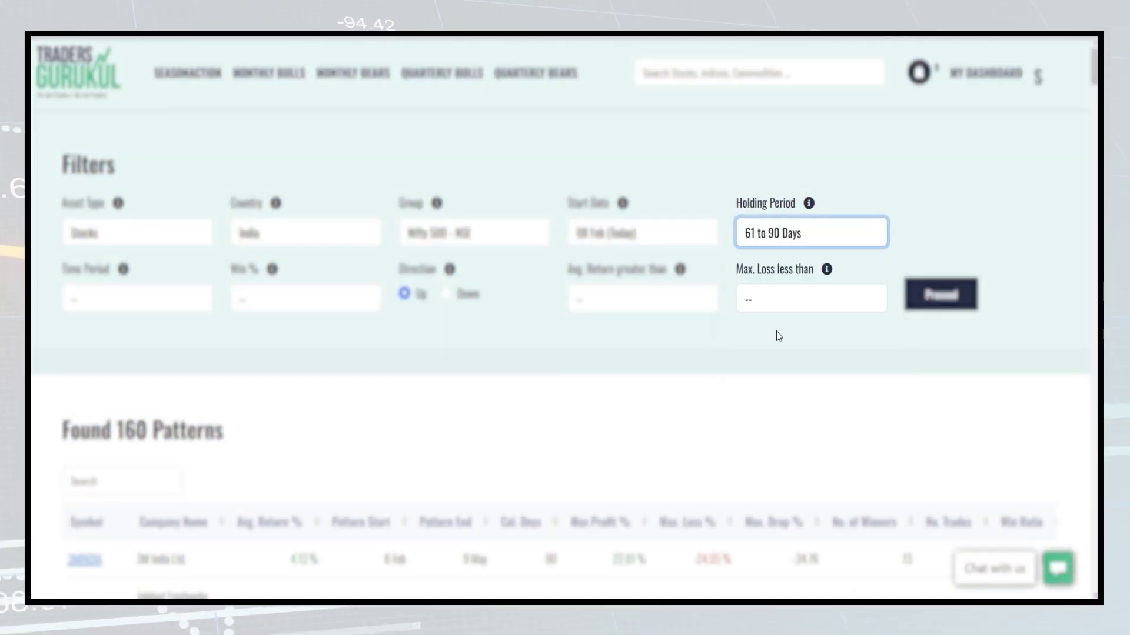
Require an average return greater than 10 % in the time period filter.
{"action": "left_click", "coordinate": [181, 301]}
{"action": "left_click", "coordinate": [263, 298]}
{"action": "left_click", "coordinate": [320, 297]}
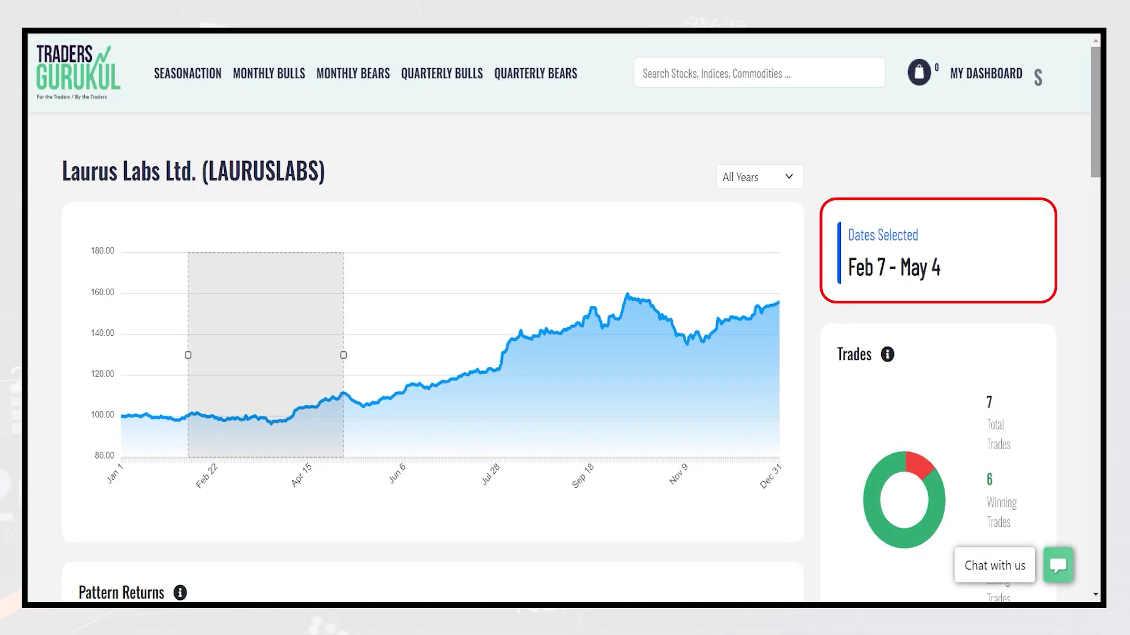
Scroll through the Laurus Labs pattern chart, Pattern Returns, Streaks and return stats.
{"action": "scroll", "coordinate": [565, 353], "scroll_direction": "down", "scroll_amount": 5}
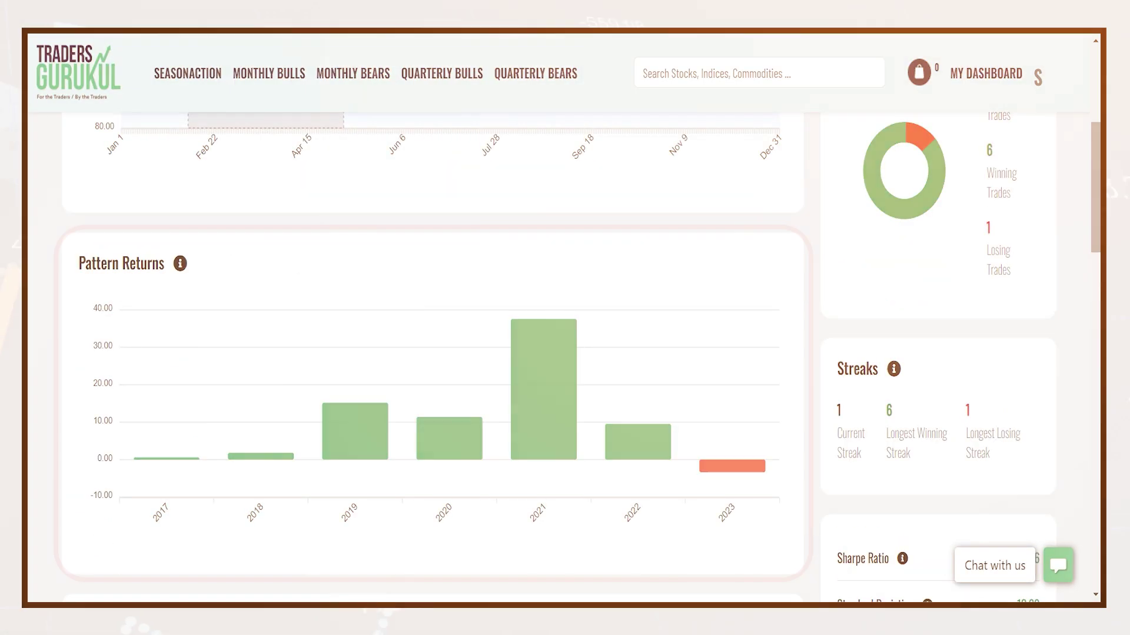
{"action": "scroll", "coordinate": [565, 353], "scroll_direction": "up", "scroll_amount": 3}
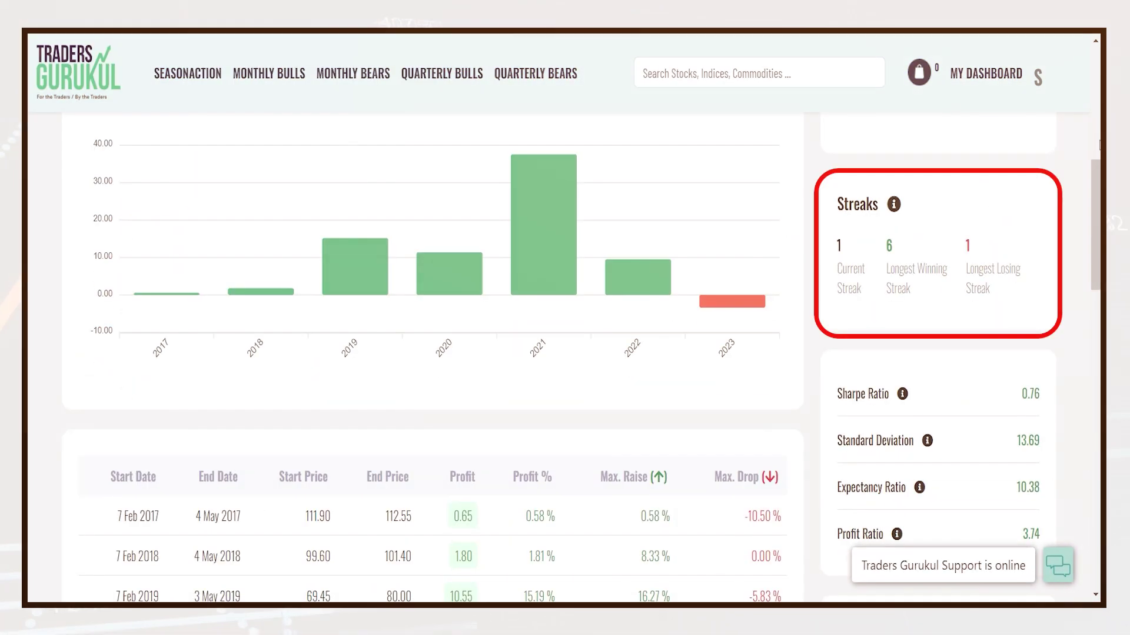
{"action": "scroll", "coordinate": [565, 353], "scroll_direction": "down", "scroll_amount": 7}
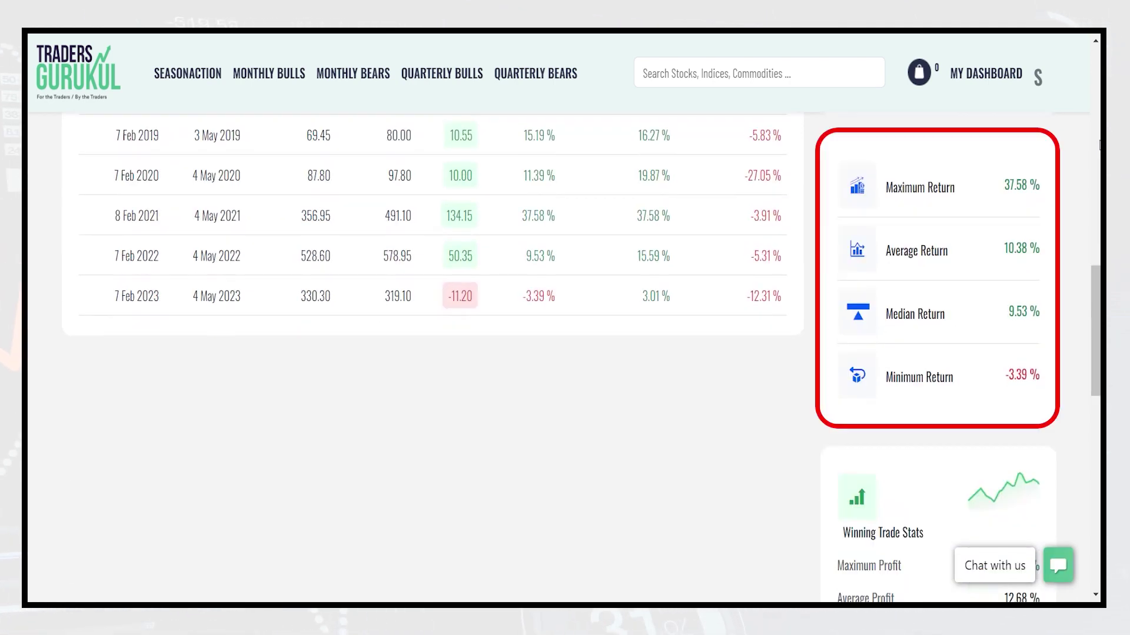
{"action": "scroll", "coordinate": [565, 353], "scroll_direction": "down", "scroll_amount": 4}
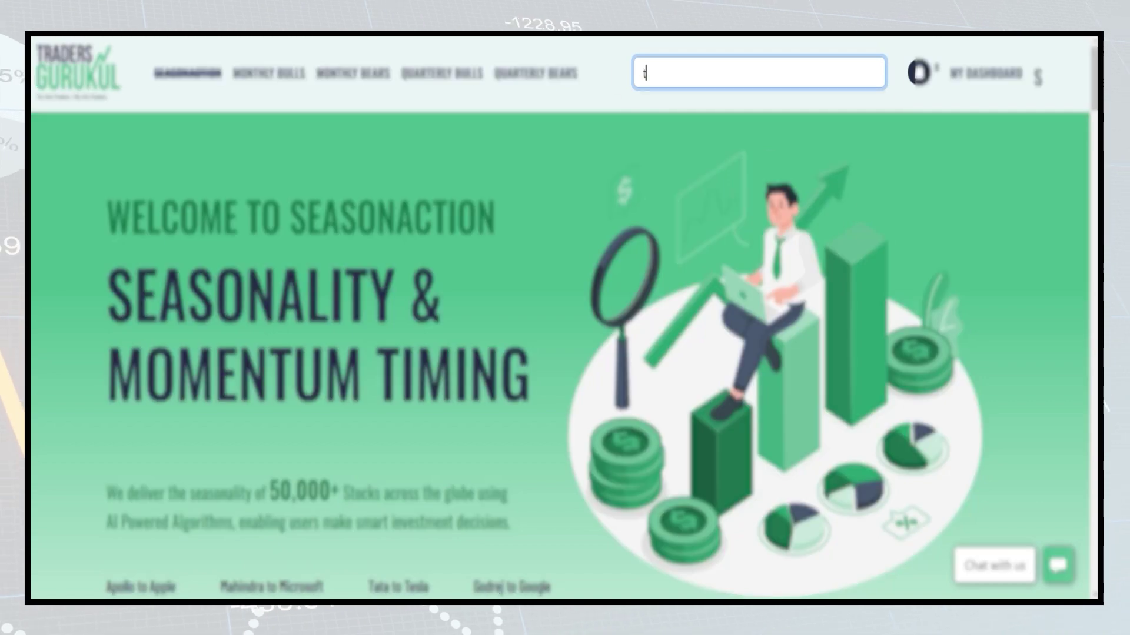
Search 'tam', open Tata Motors Ltd., and select the Aug 22 – Nov 12 window on the chart.
{"action": "type", "text": "atamo"}
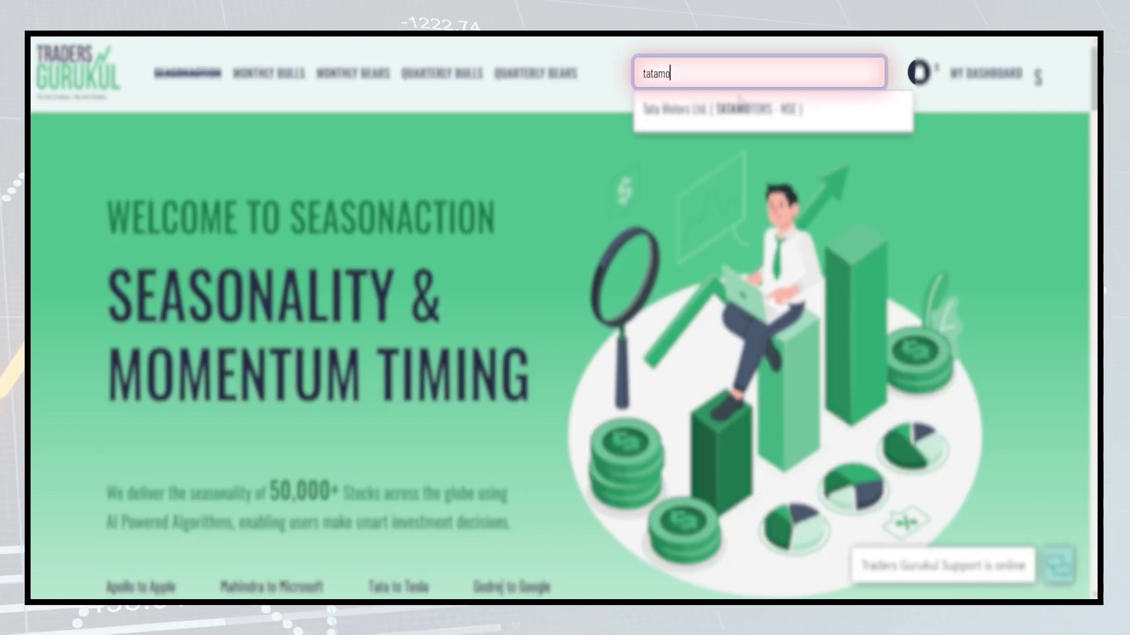
{"action": "left_click", "coordinate": [697, 106]}
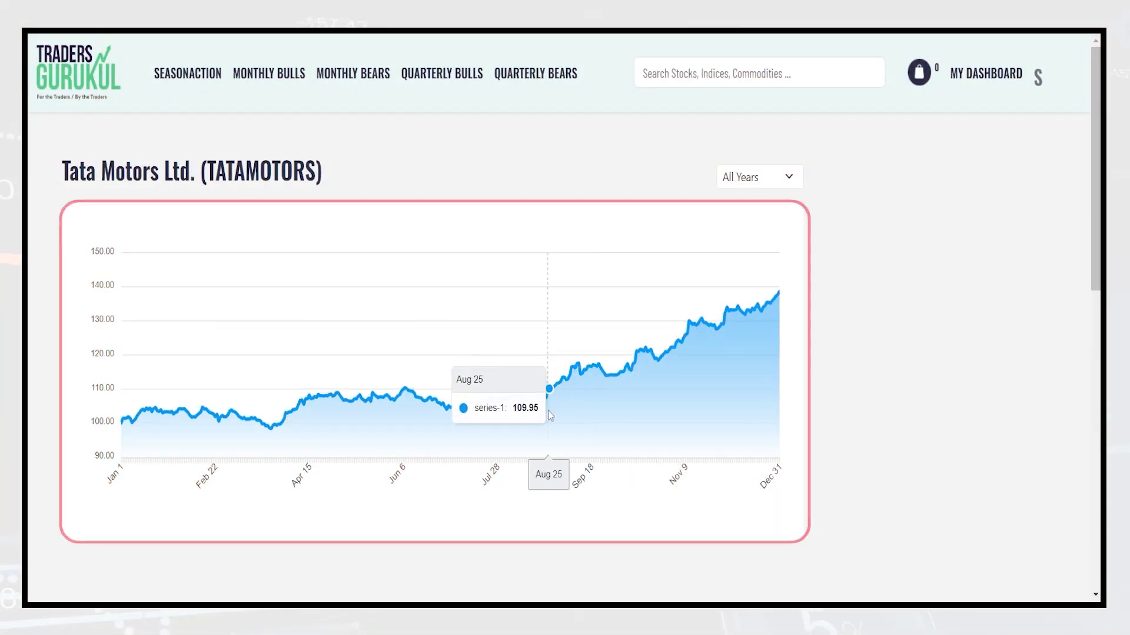
{"action": "left_click_drag", "start_coordinate": [559, 403], "coordinate": [690, 359]}
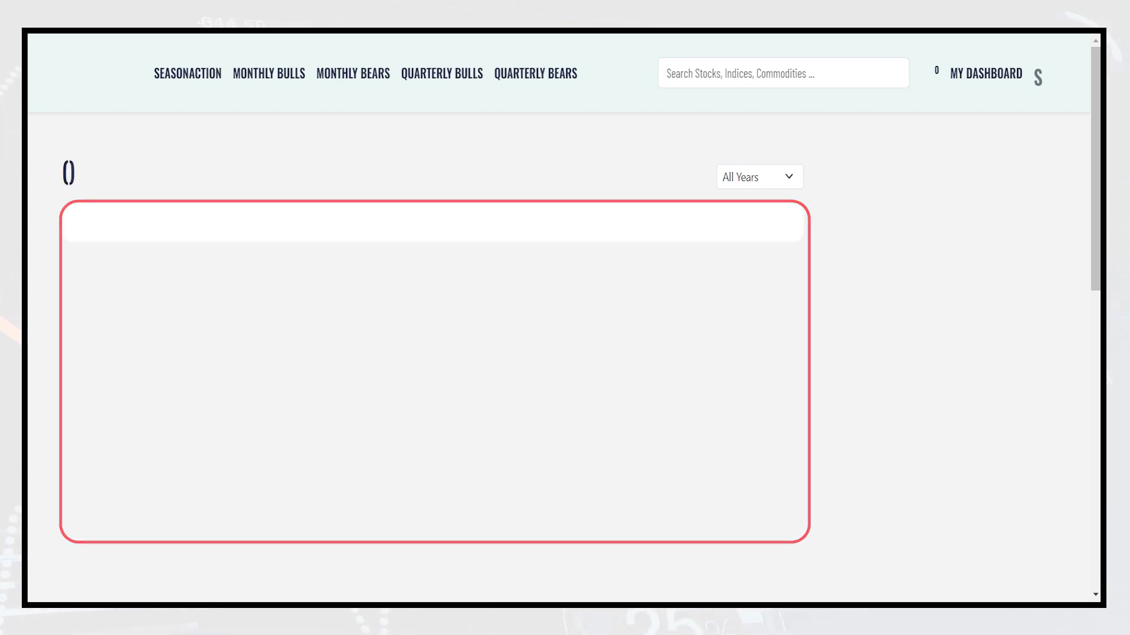
Scroll through the Aug–Nov pattern stats showing 13 winning and 3 losing trades.
{"action": "left_click_drag", "start_coordinate": [1097, 89], "coordinate": [1097, 162]}
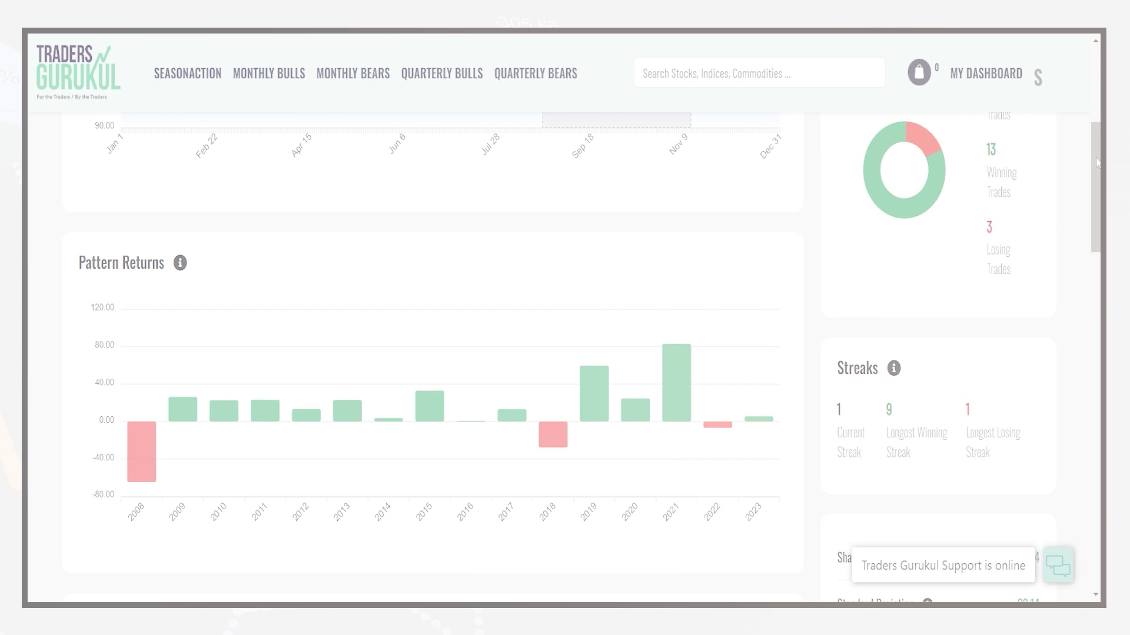
{"action": "scroll", "coordinate": [1097, 162], "scroll_direction": "down", "scroll_amount": 4}
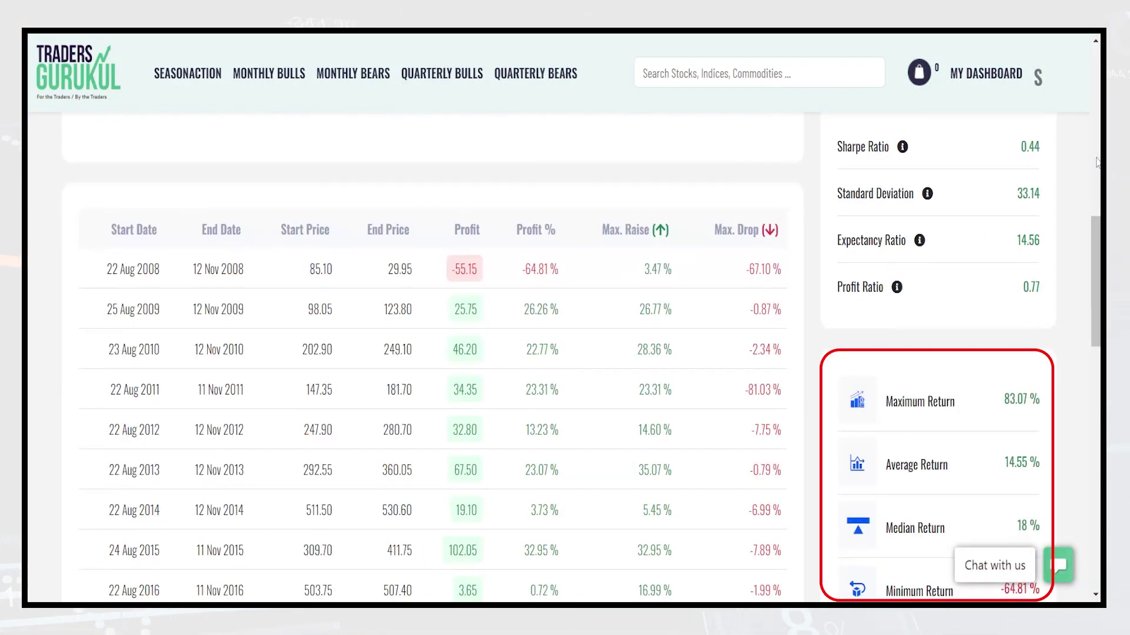
{"action": "scroll", "coordinate": [1098, 162], "scroll_direction": "down", "scroll_amount": 8}
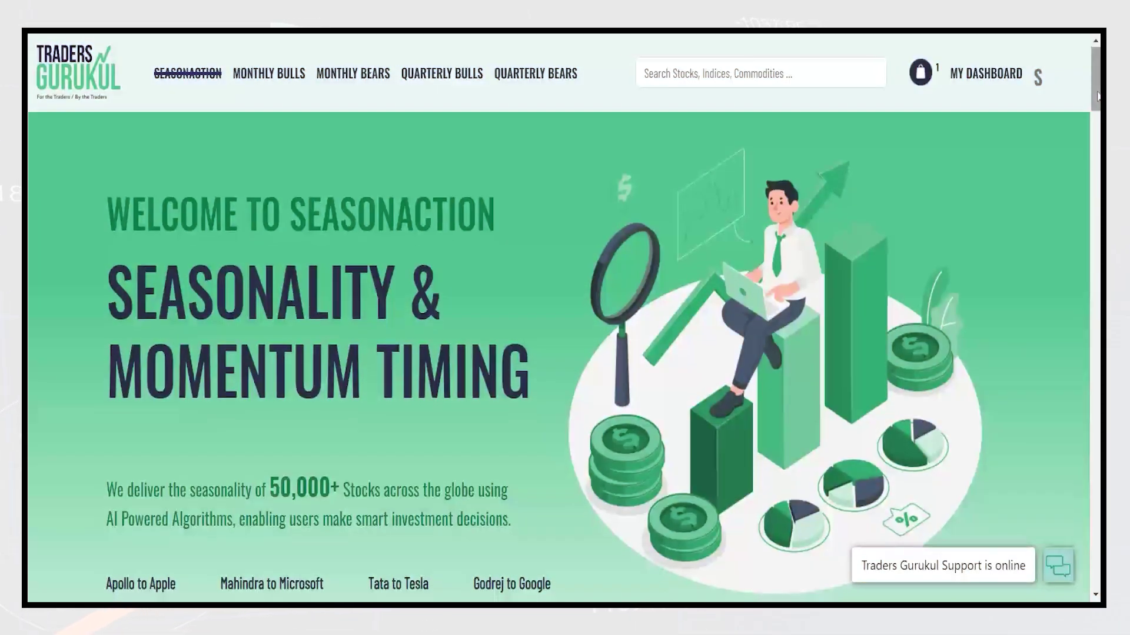
Scroll down the home page past the screener cards to the FEATURES section.
{"action": "scroll", "coordinate": [1097, 98], "scroll_direction": "down", "scroll_amount": 6}
{"action": "scroll", "coordinate": [1097, 97], "scroll_direction": "down", "scroll_amount": 13}
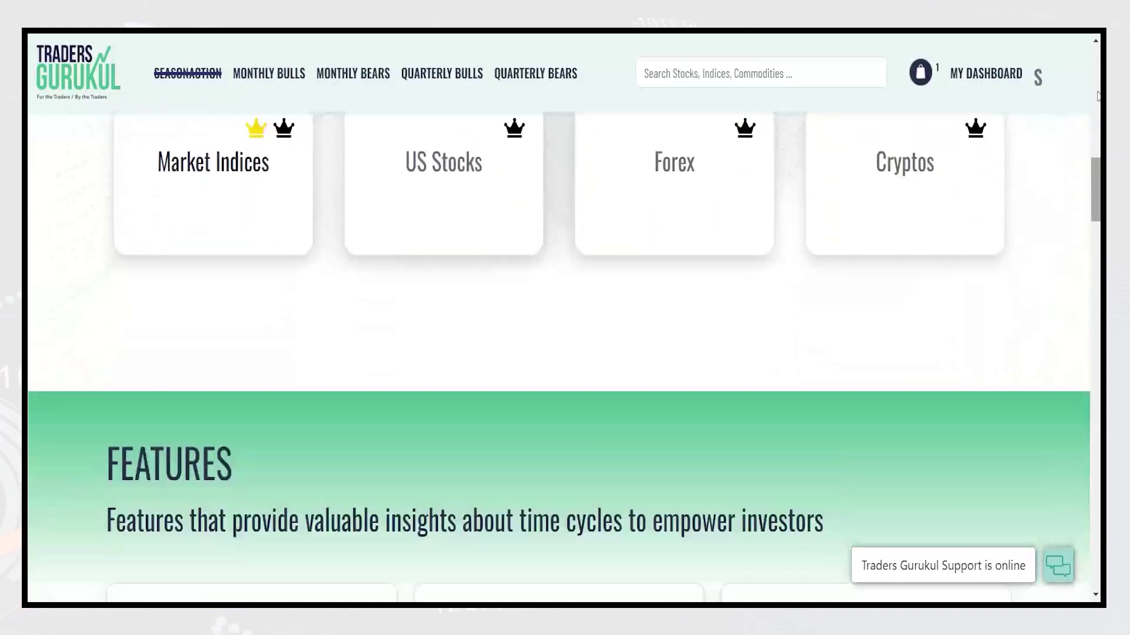
{"action": "scroll", "coordinate": [1098, 97], "scroll_direction": "down", "scroll_amount": 14}
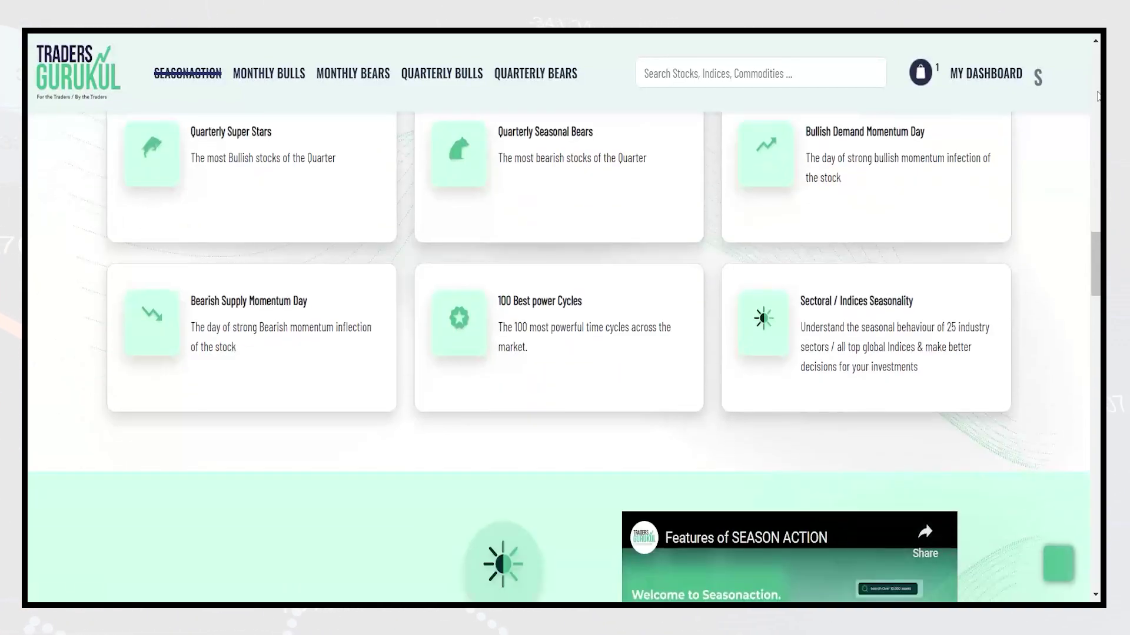
{"action": "scroll", "coordinate": [1097, 97], "scroll_direction": "down", "scroll_amount": 6}
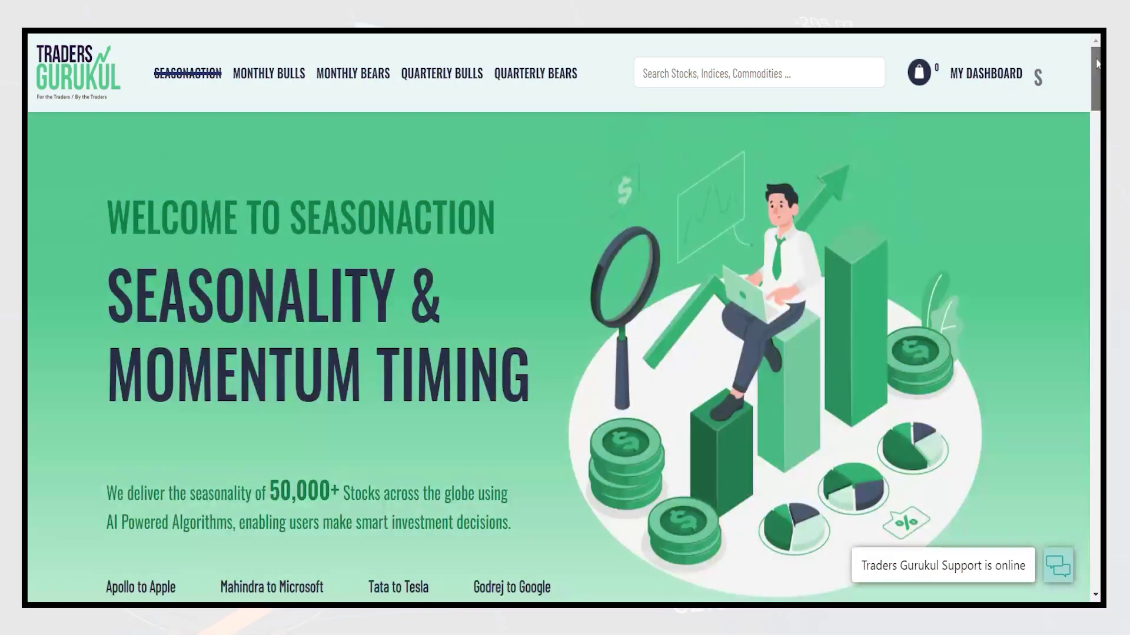
{"action": "left_click_drag", "start_coordinate": [1097, 63], "coordinate": [1096, 199]}
{"action": "scroll", "coordinate": [565, 312], "scroll_direction": "down", "scroll_amount": 2}
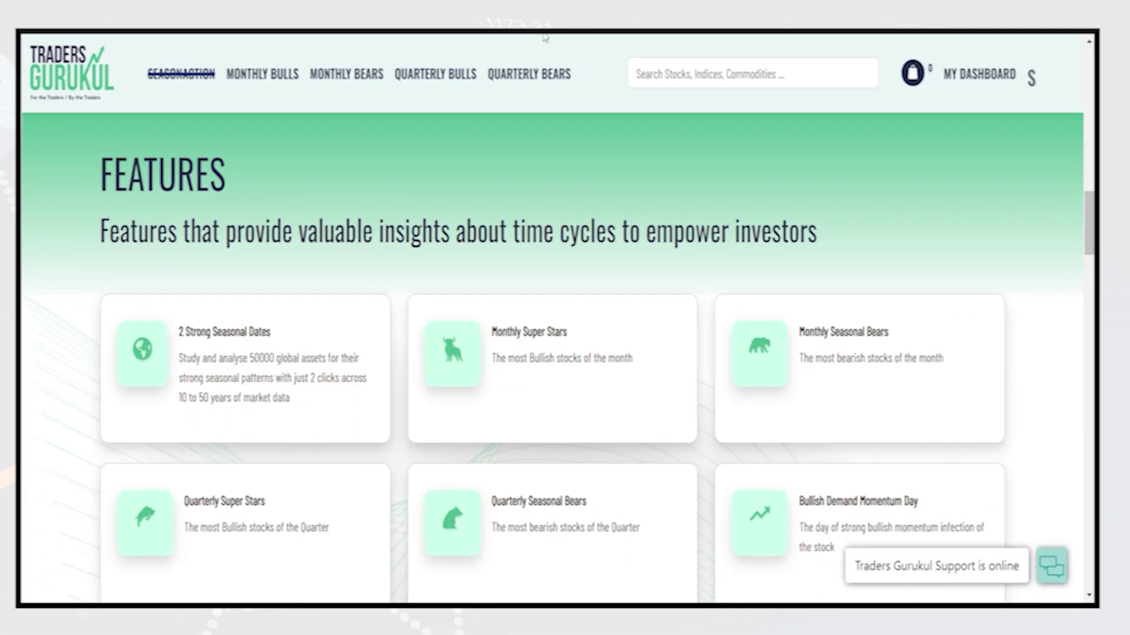